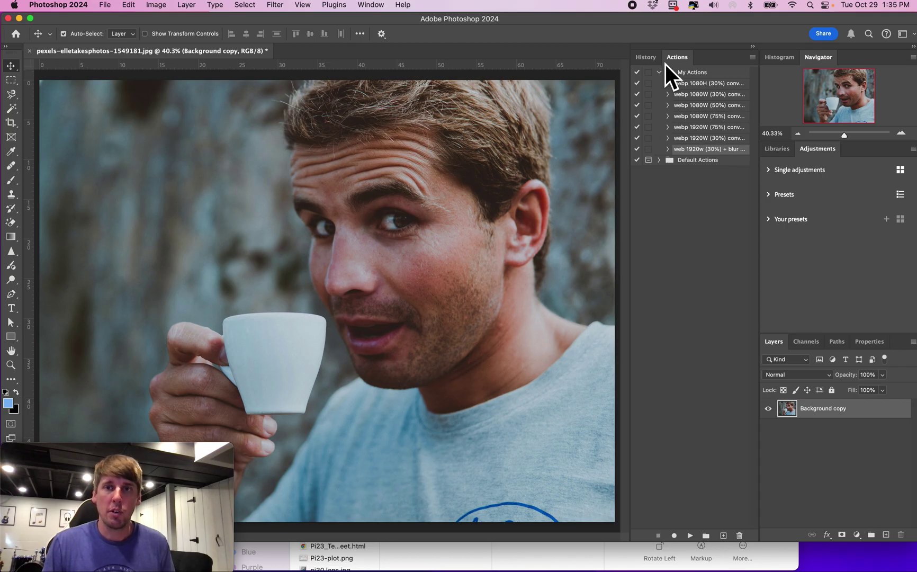
- Search Help to locate the Actions panel, then dismiss the menus
left_click(403, 6)
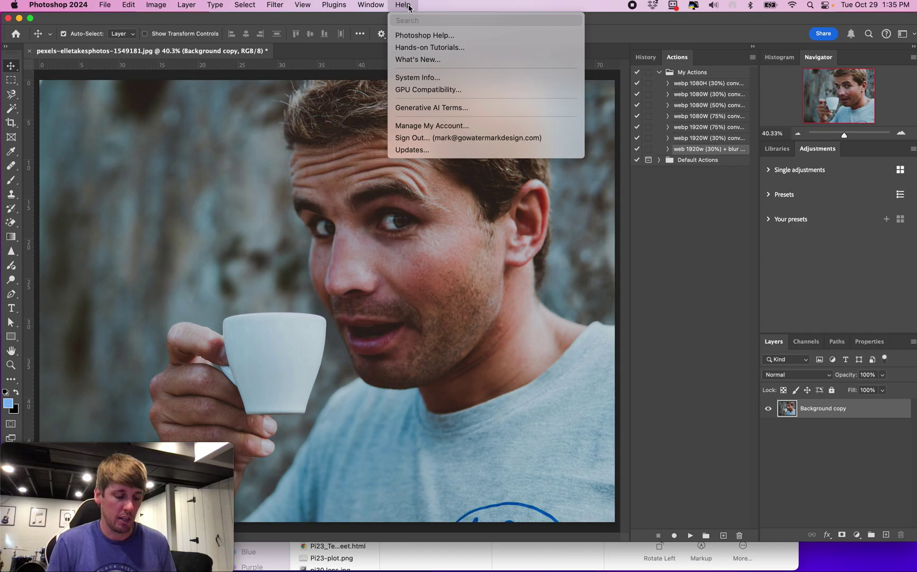
type("actions")
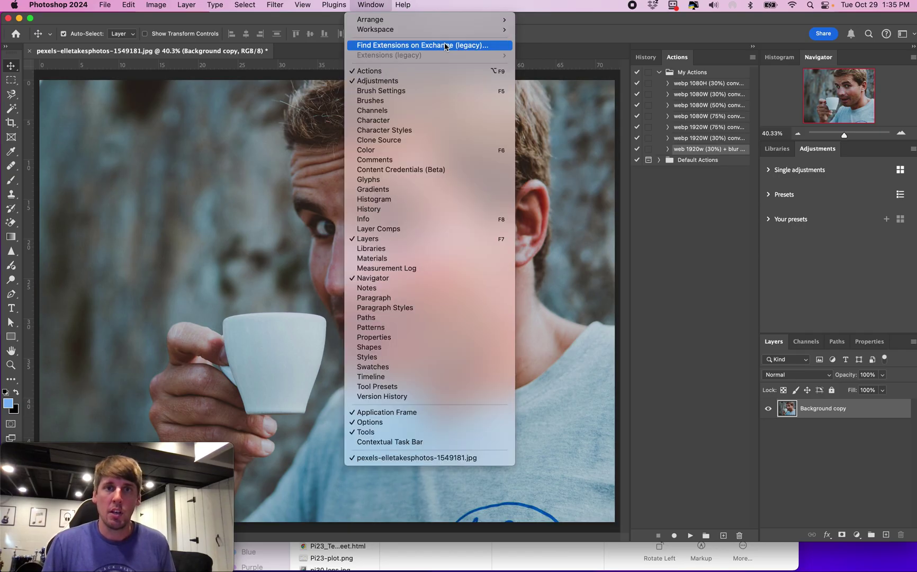
left_click(502, 21)
left_click(404, 7)
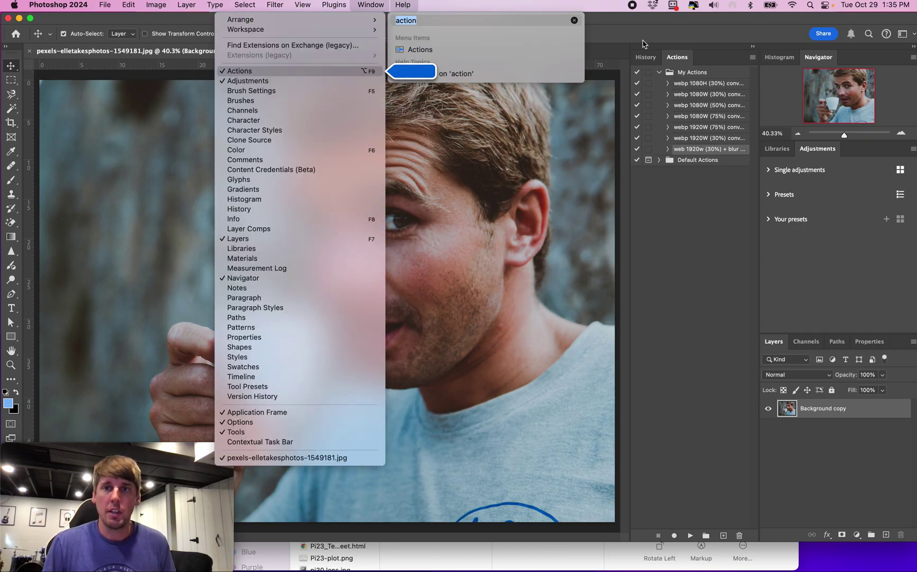
left_click(642, 43)
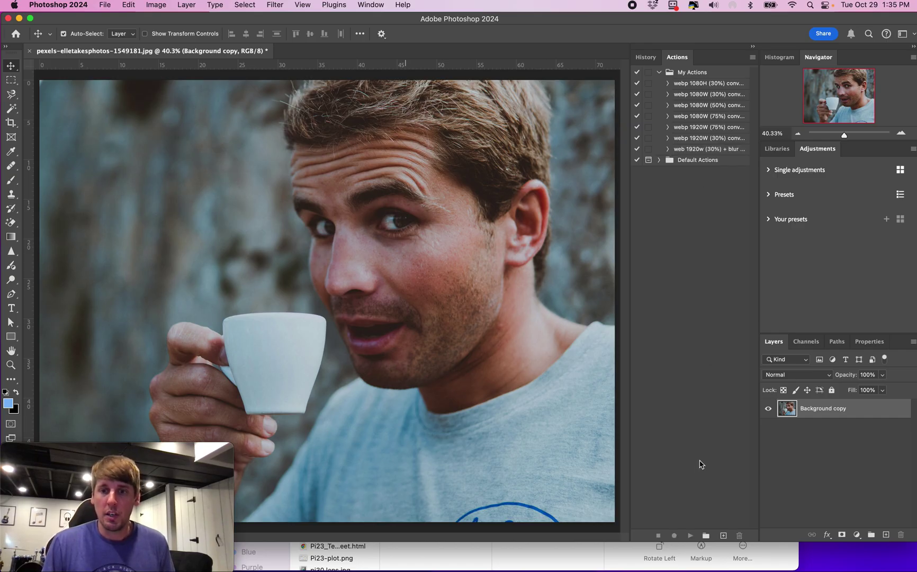
- Create a new action 'test 1080 webp' in My Actions and start recording
left_click(726, 537)
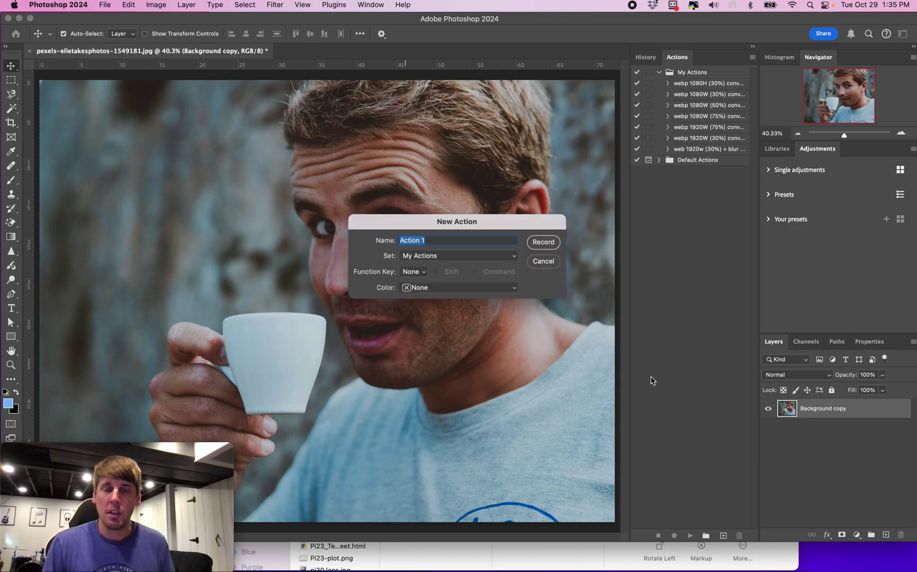
type("te")
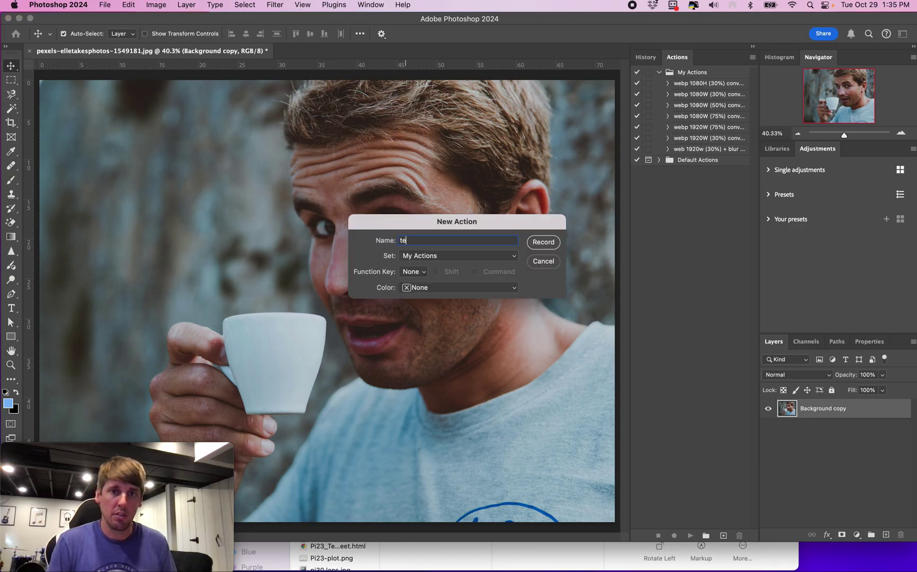
type("st")
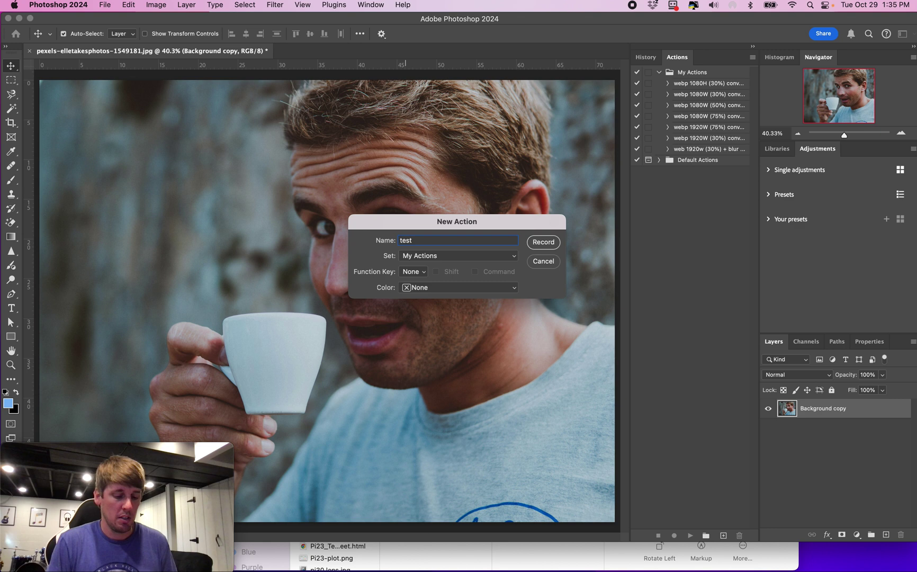
type(" 1080 webp")
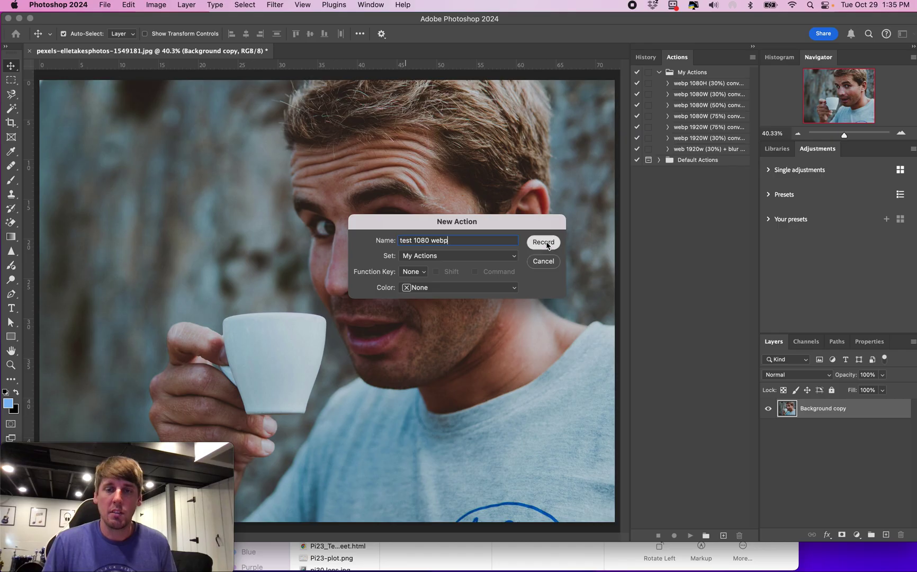
left_click(543, 242)
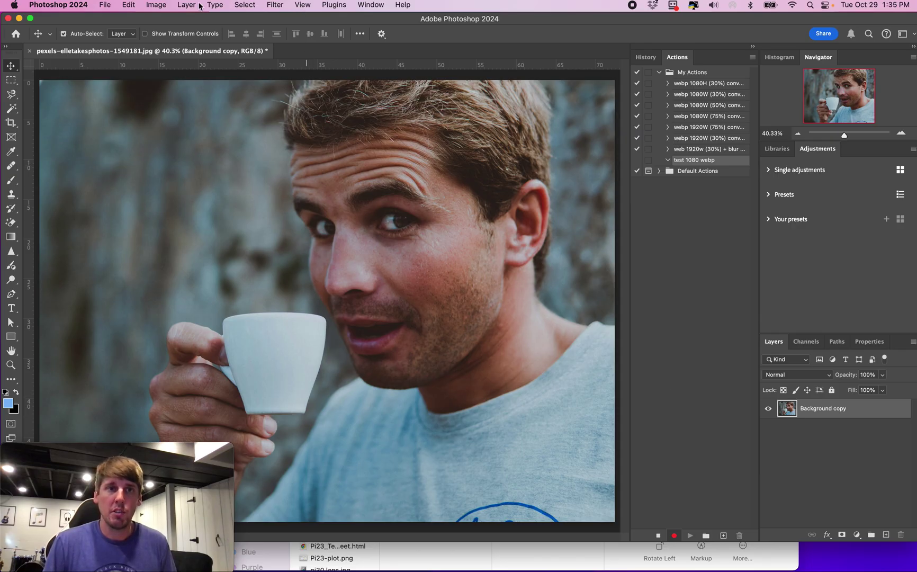
- Resize the image to 1080 px wide via Image Size, recording the step
left_click(156, 5)
left_click(171, 87)
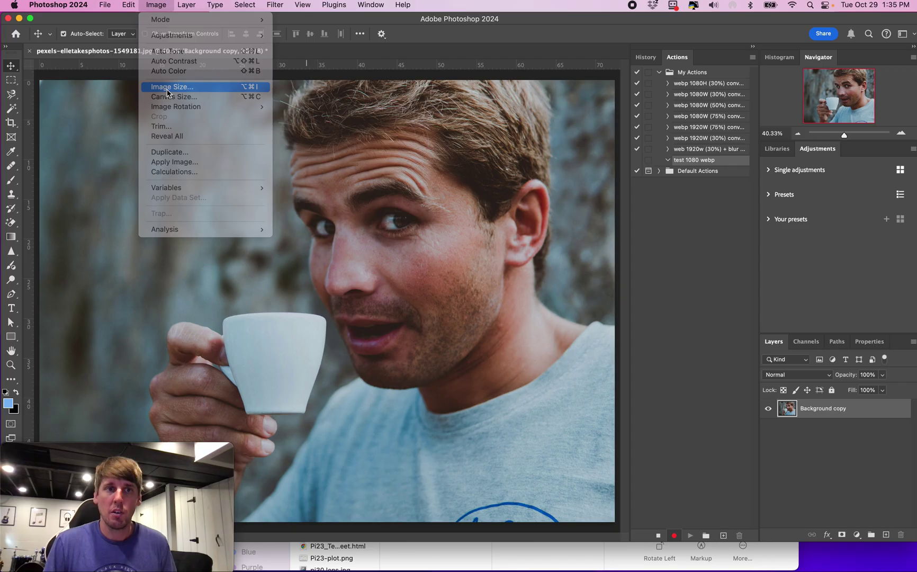
type("1080")
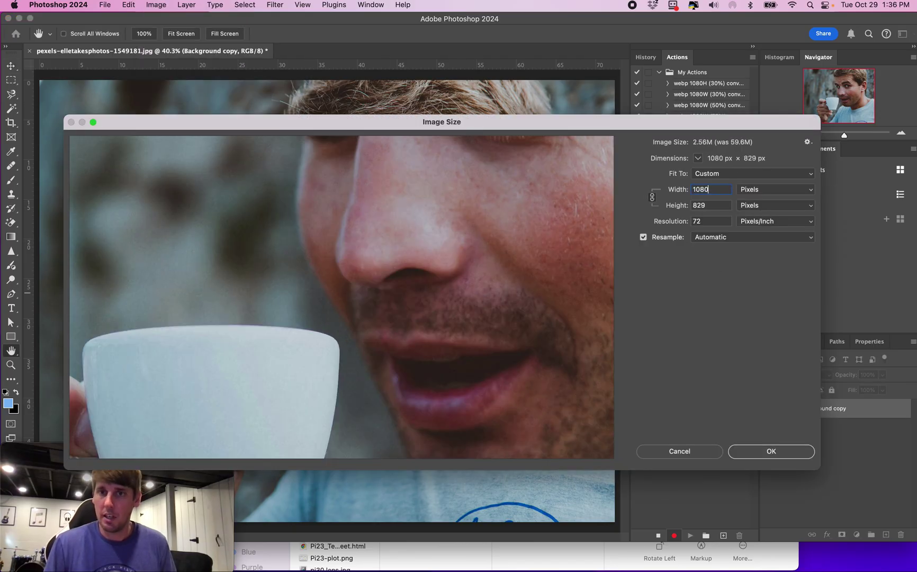
left_click(771, 451)
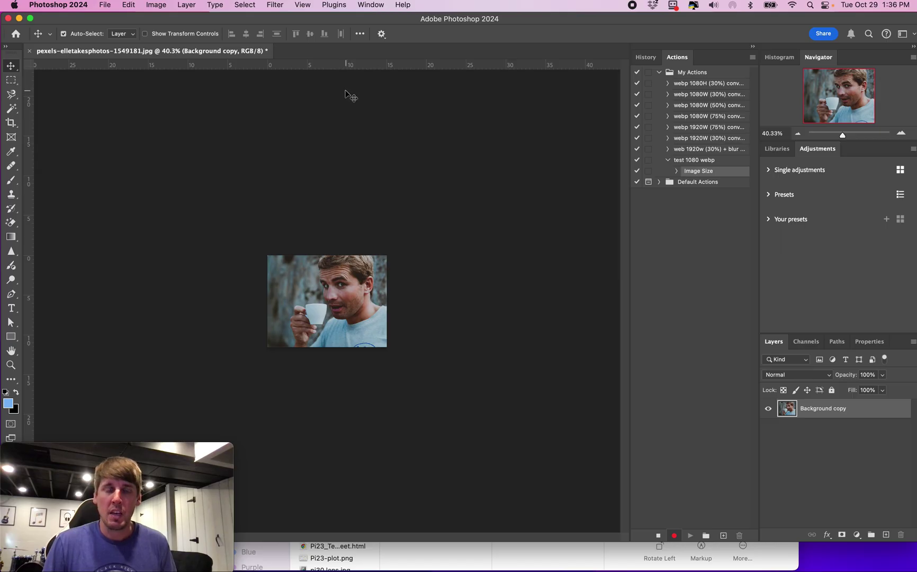
- Save a Copy as WebP into the '1080w (25%) webp' folder
key("alt+super+s")
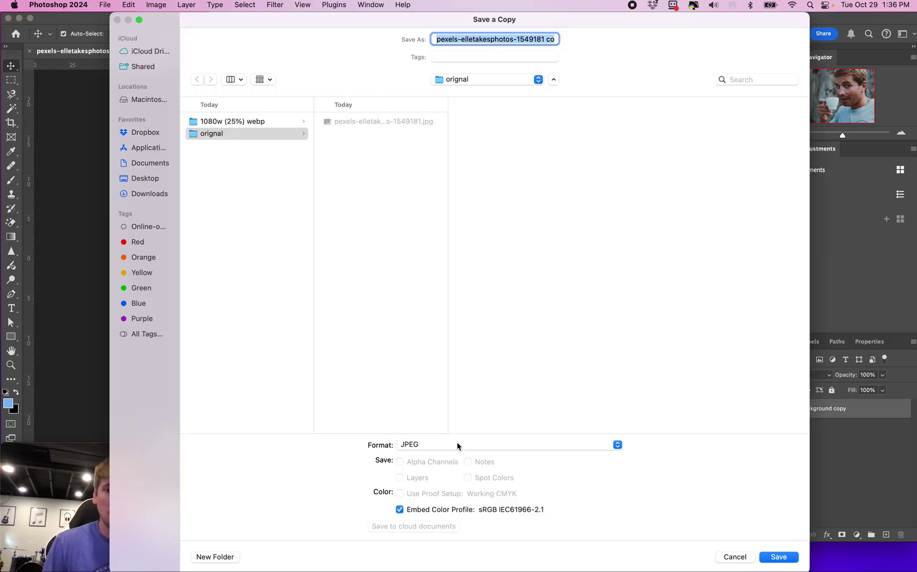
left_click(457, 446)
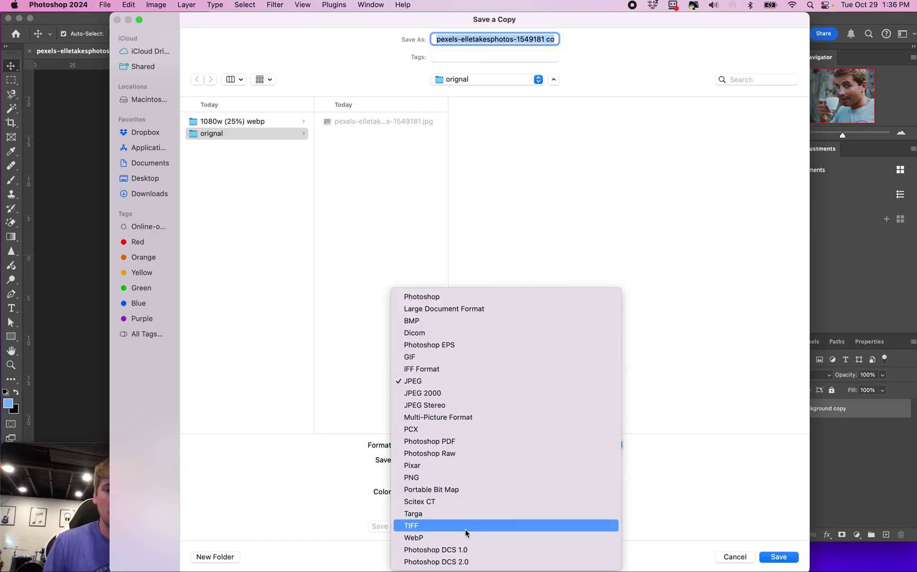
left_click(465, 537)
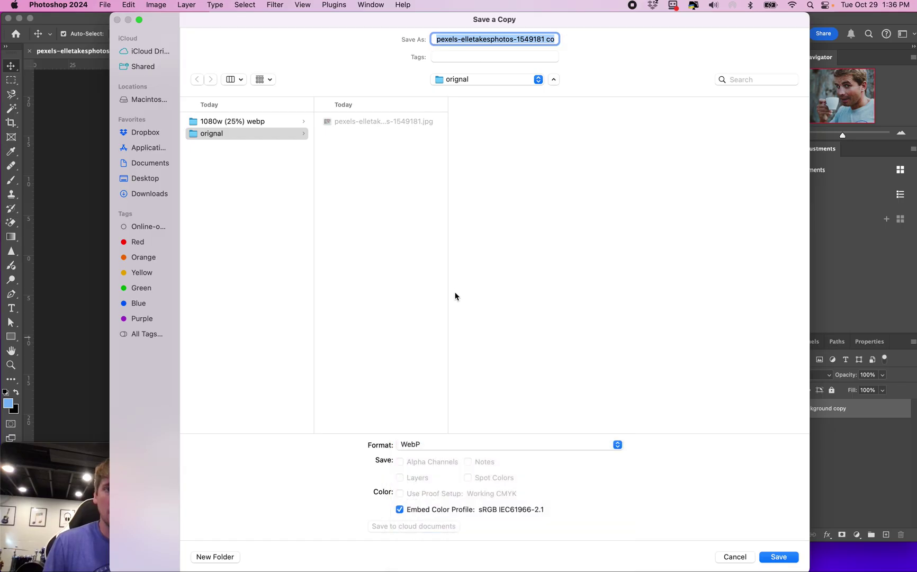
left_click(250, 123)
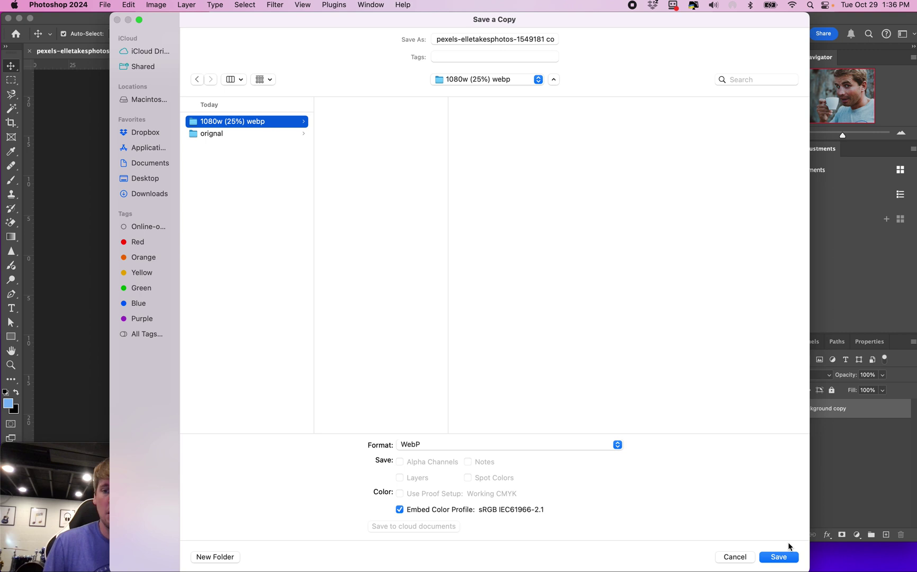
left_click(781, 557)
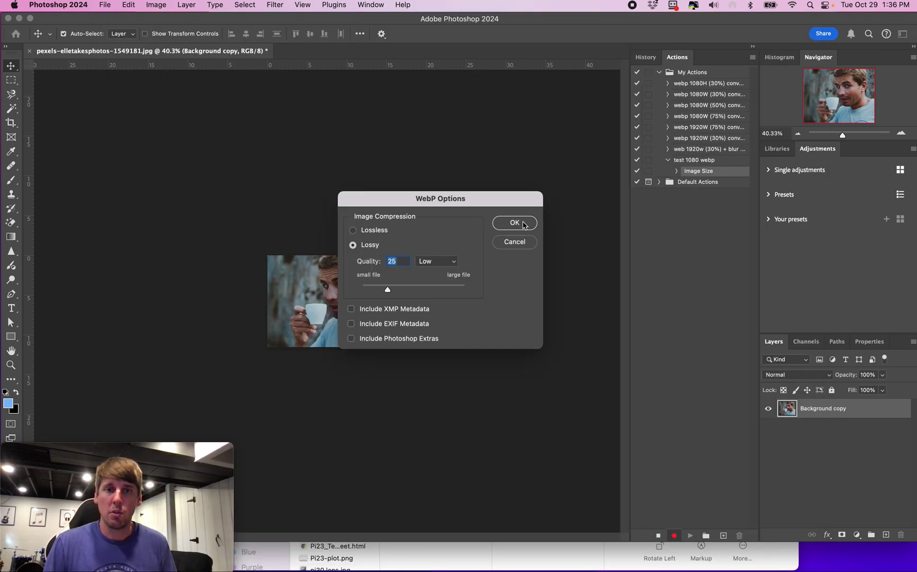
- Accept lossy quality 25 WebP options, stop recording, and collapse the action
left_click(515, 223)
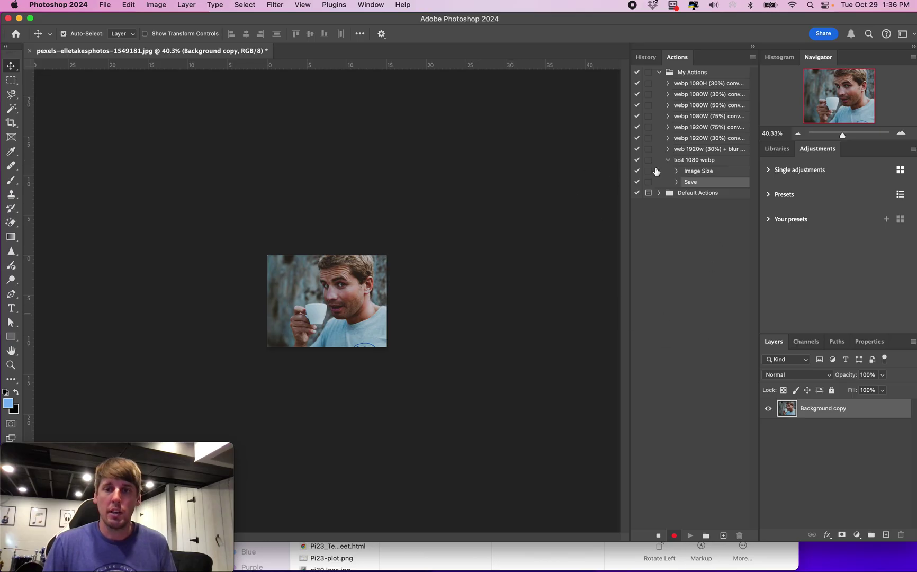
left_click(658, 536)
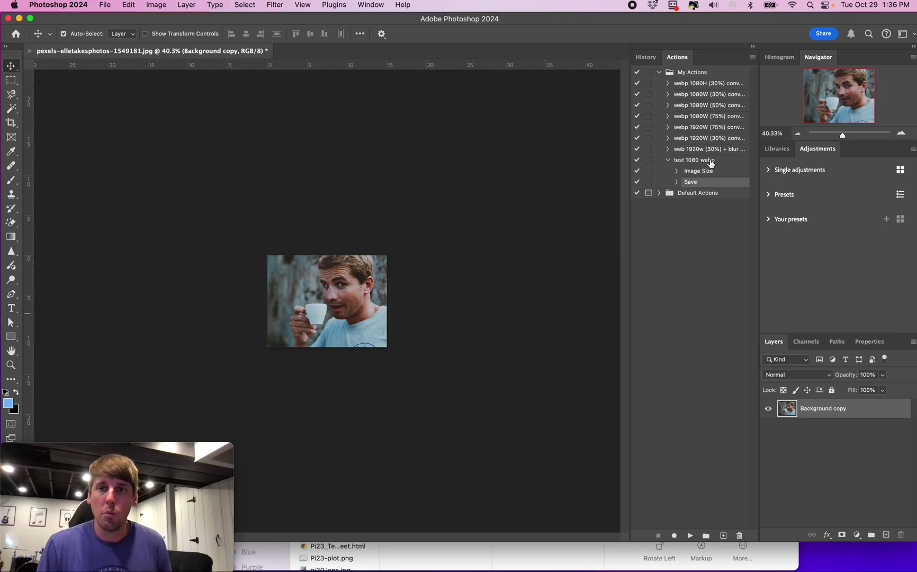
left_click(717, 161)
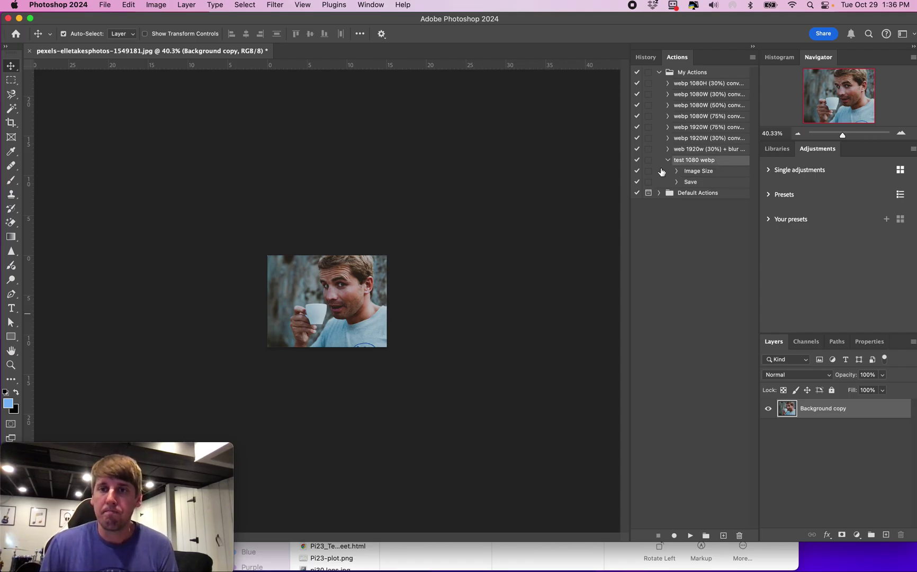
left_click(669, 160)
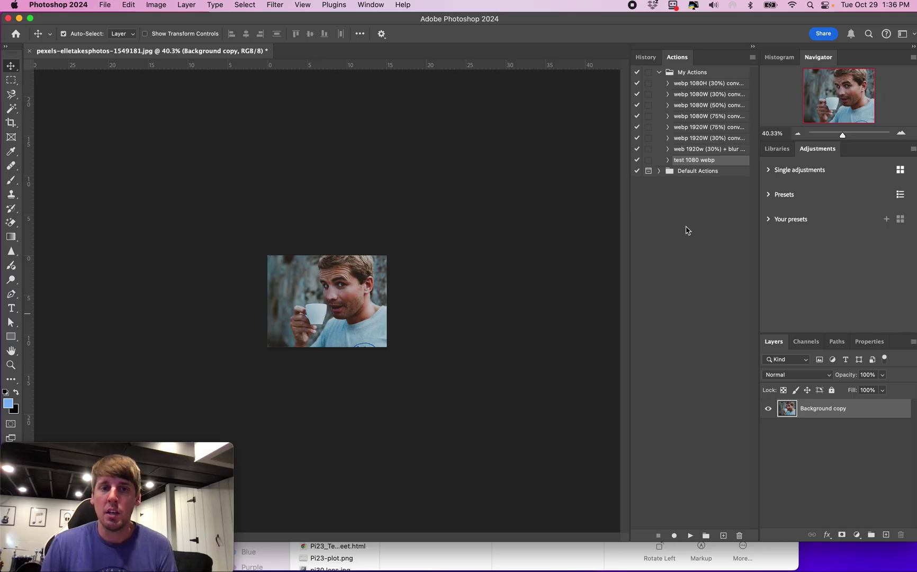
- Undo the resize to full size, then play the 'test 1080 webp' action
left_click(413, 192)
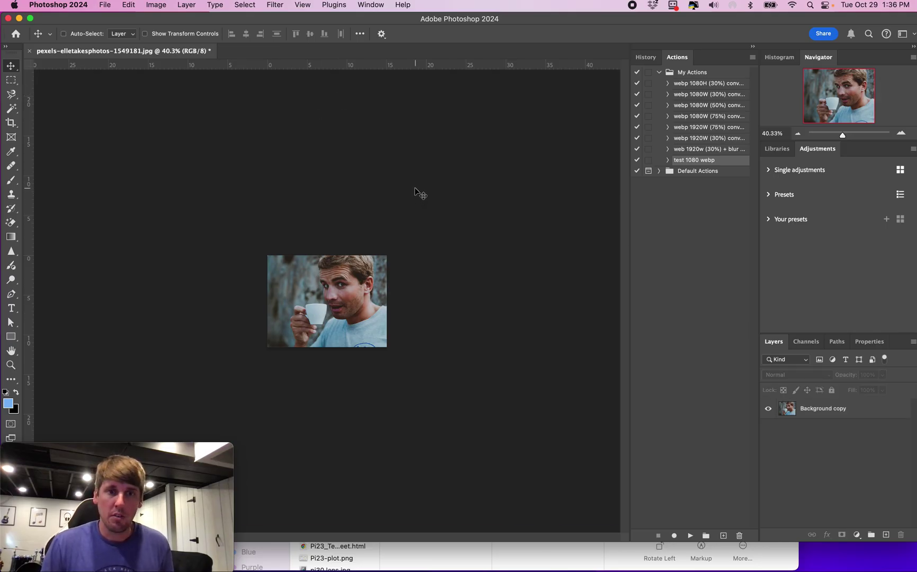
key("super+z")
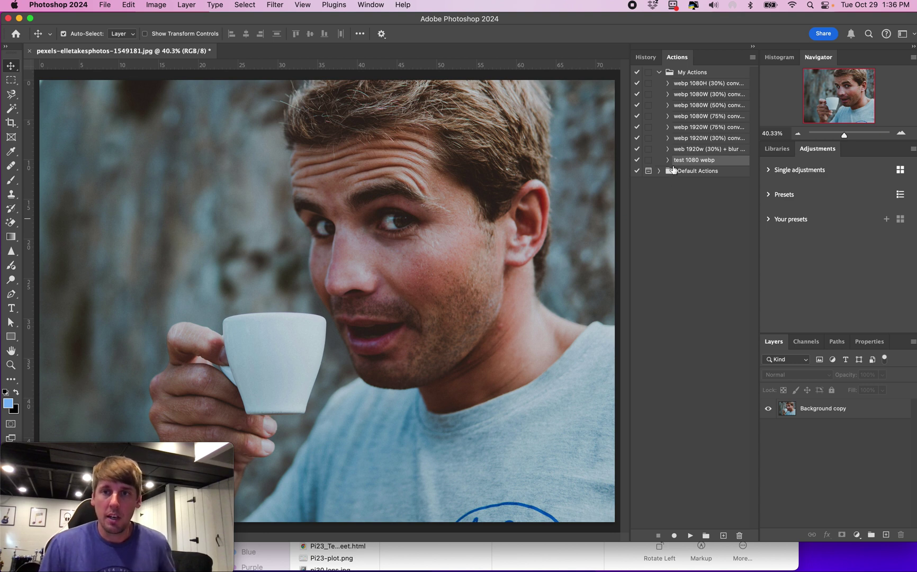
left_click(668, 160)
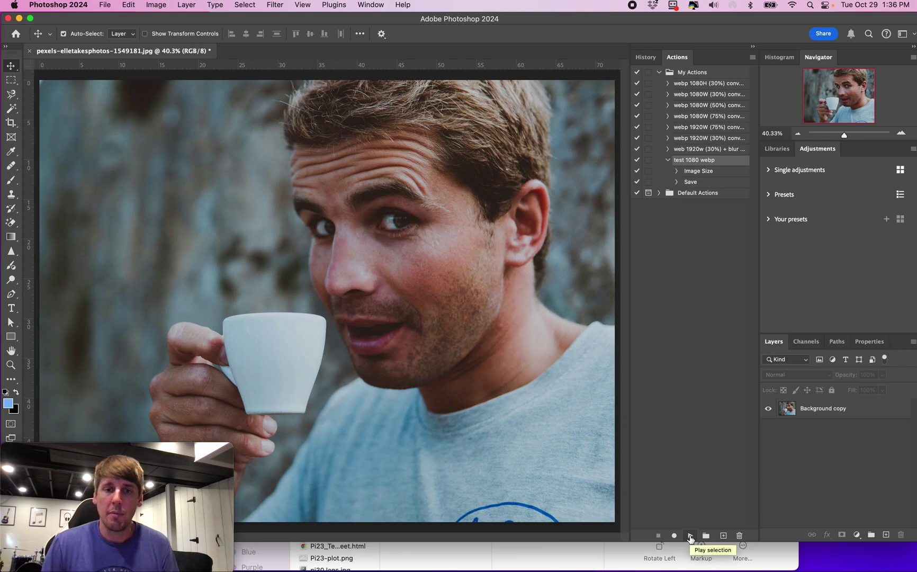
left_click(690, 537)
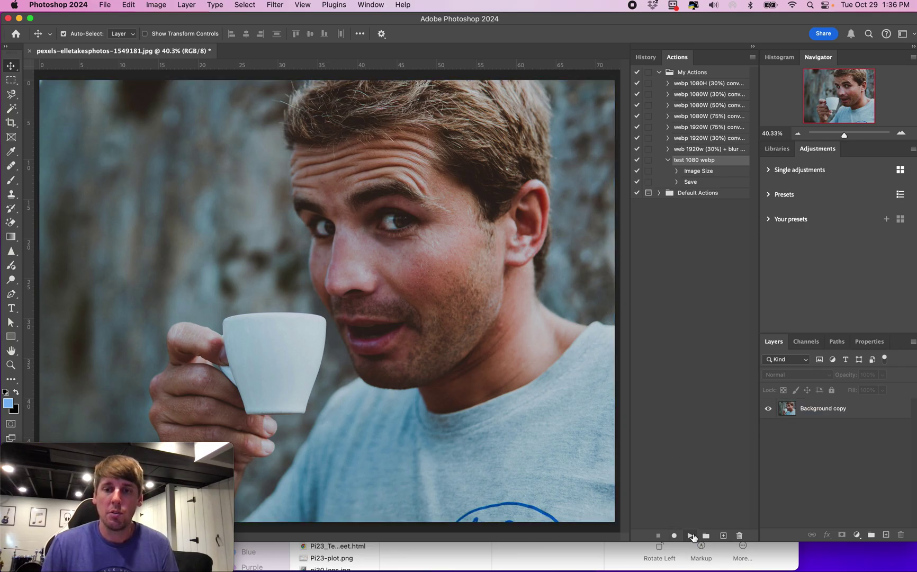
left_click(686, 536)
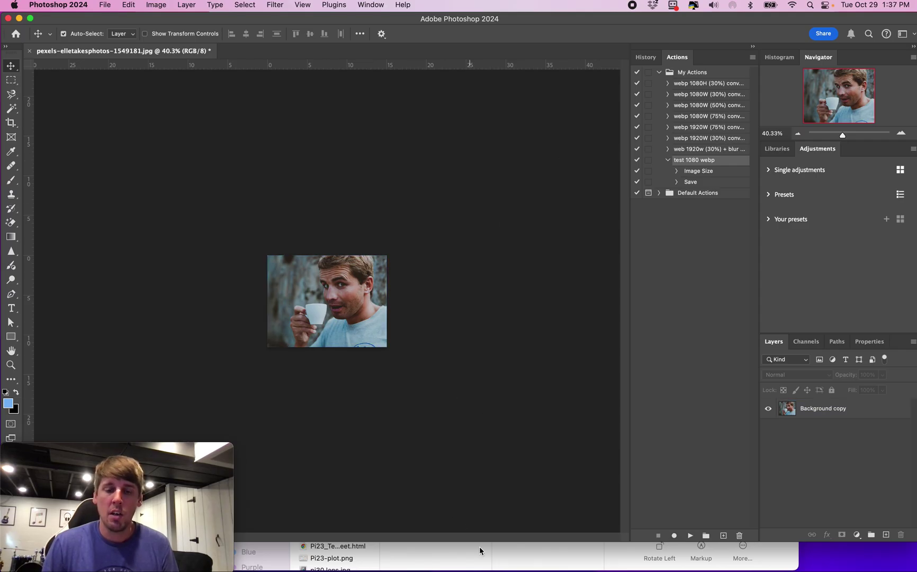
- Compare the 28 KB 1080×829 WebP against the 1.7 MB original JPEG in Finder, then hide it
left_click(467, 550)
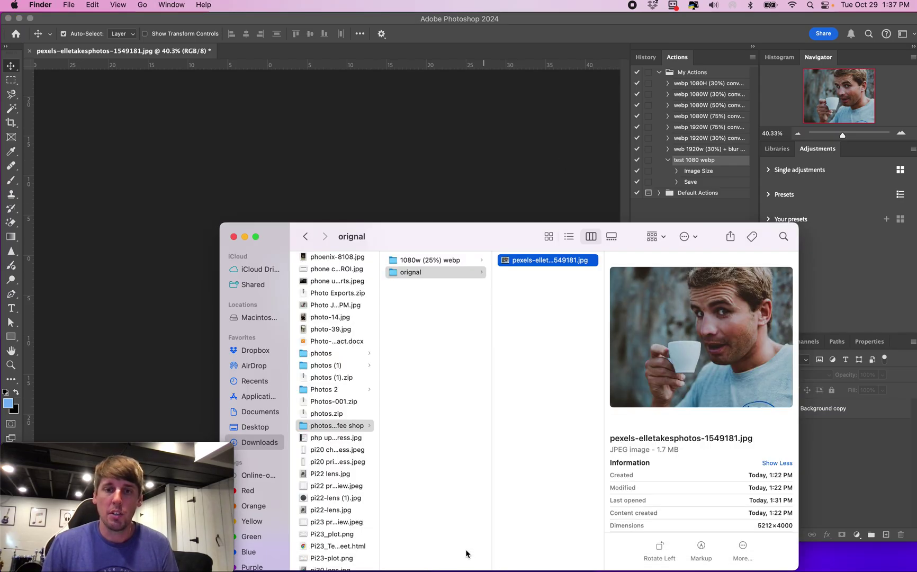
left_click(449, 262)
left_click(536, 260)
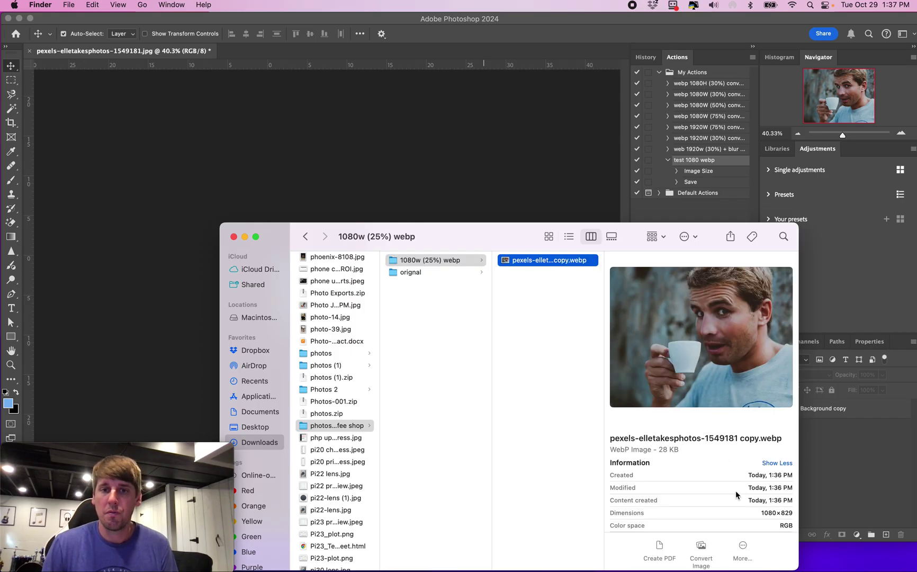
left_click(435, 273)
left_click(536, 261)
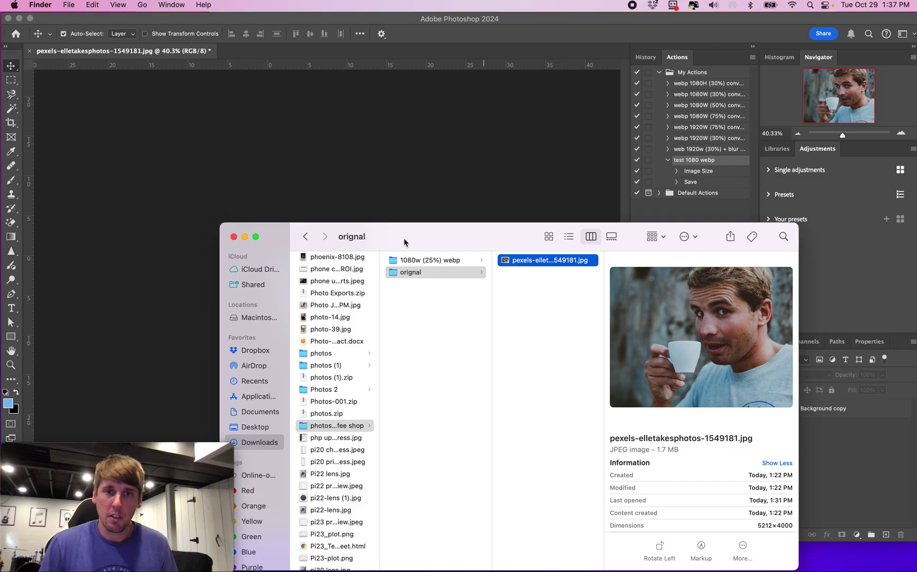
left_click(291, 207)
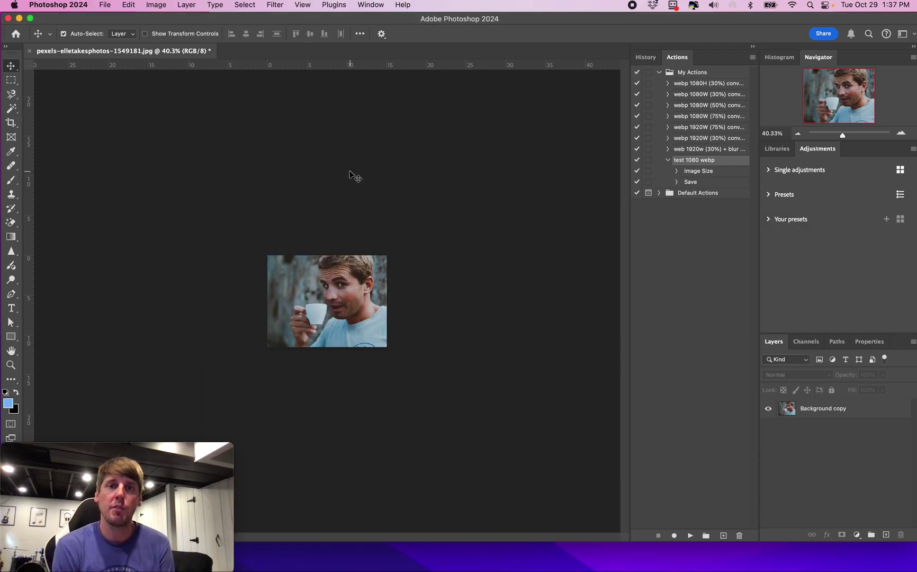